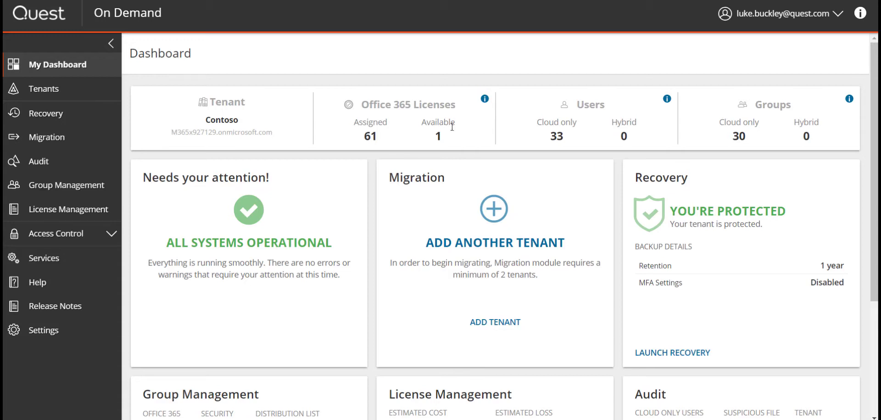
Go to the Tenants page to see the Contoso tenant with consent granted and 33 cloud-only users
{"action": "scroll", "coordinate": [449, 128], "scroll_direction": "down", "scroll_amount": 2}
{"action": "scroll", "coordinate": [452, 127], "scroll_direction": "down", "scroll_amount": 1}
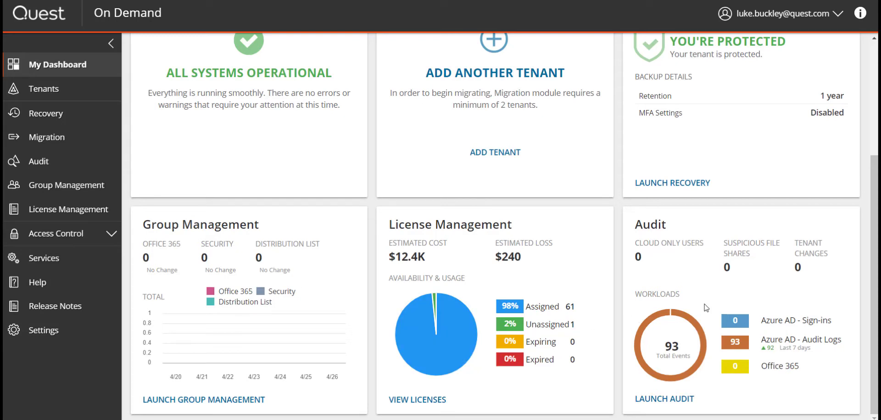
{"action": "scroll", "coordinate": [707, 308], "scroll_direction": "up", "scroll_amount": 4}
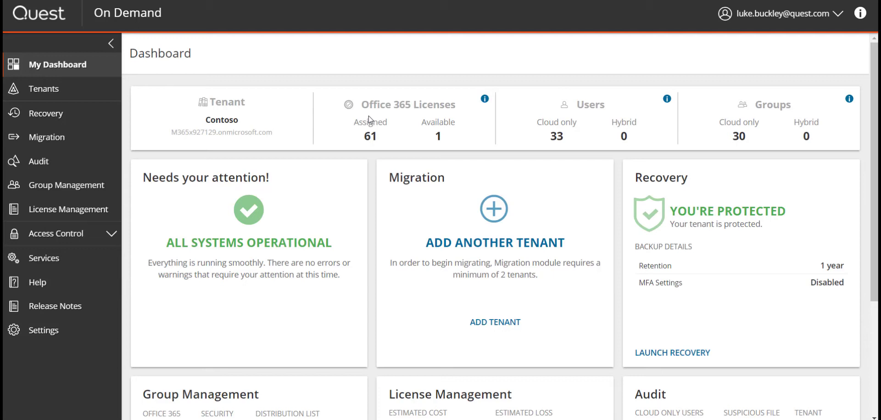
{"action": "left_click", "coordinate": [68, 92]}
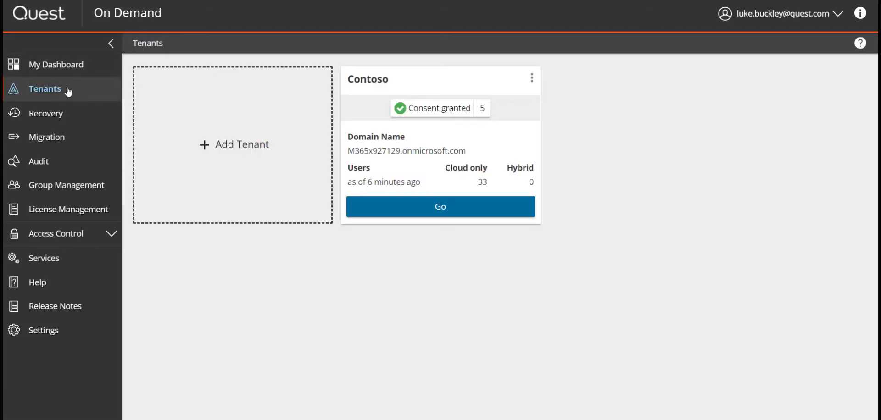
Look at the Contoso tenant's options and the Add Tenant notice, closing both without changes
{"action": "left_click", "coordinate": [532, 78]}
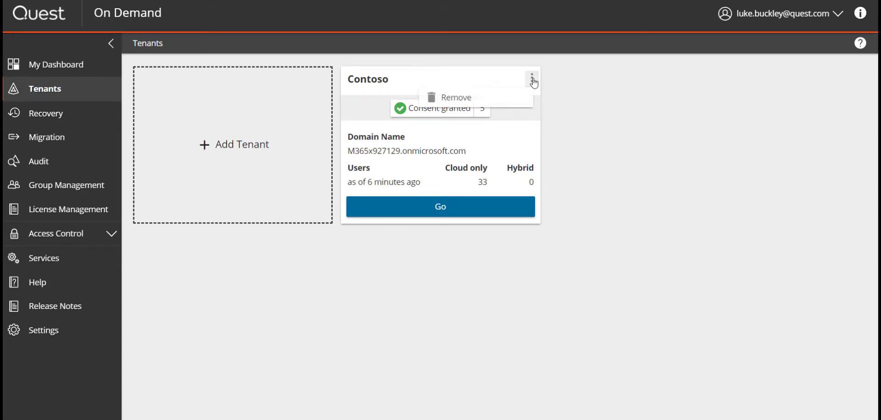
{"action": "left_click", "coordinate": [350, 141]}
{"action": "left_click", "coordinate": [201, 156]}
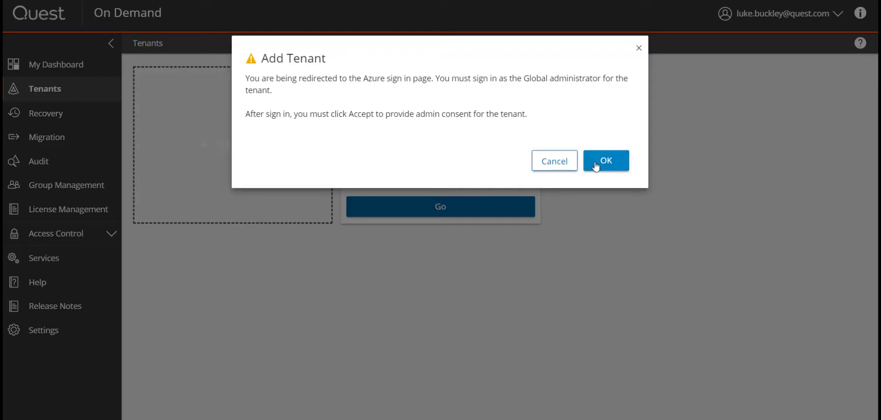
{"action": "left_click", "coordinate": [547, 160]}
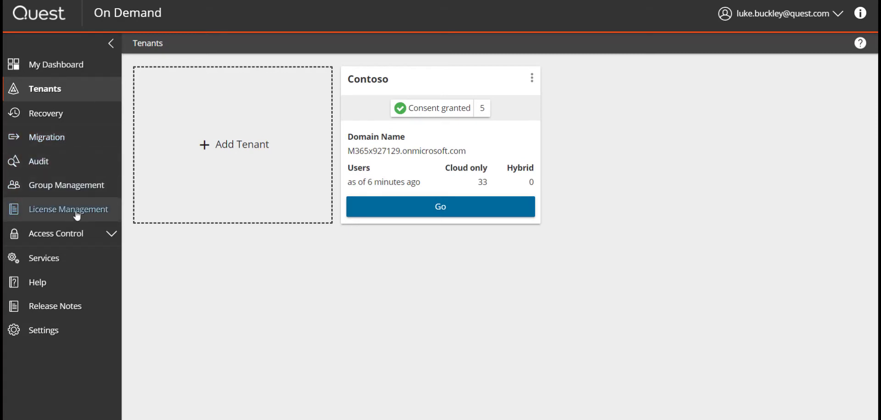
Check the Access Control Roles list, then open the Users page listing the organization's users
{"action": "left_click", "coordinate": [90, 235]}
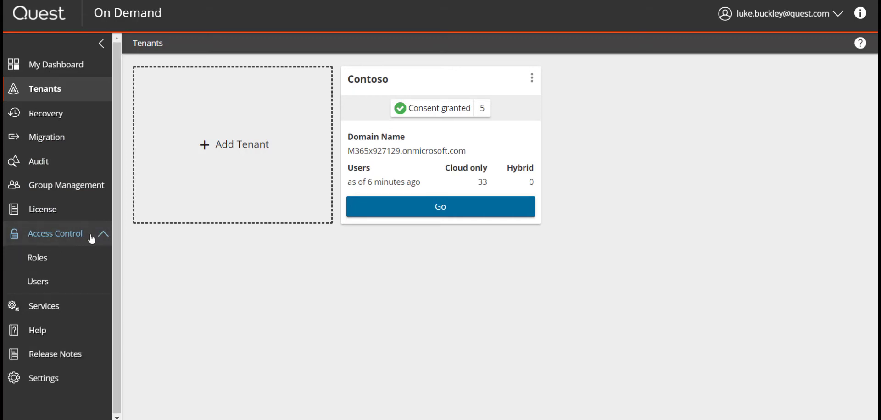
{"action": "left_click", "coordinate": [56, 259]}
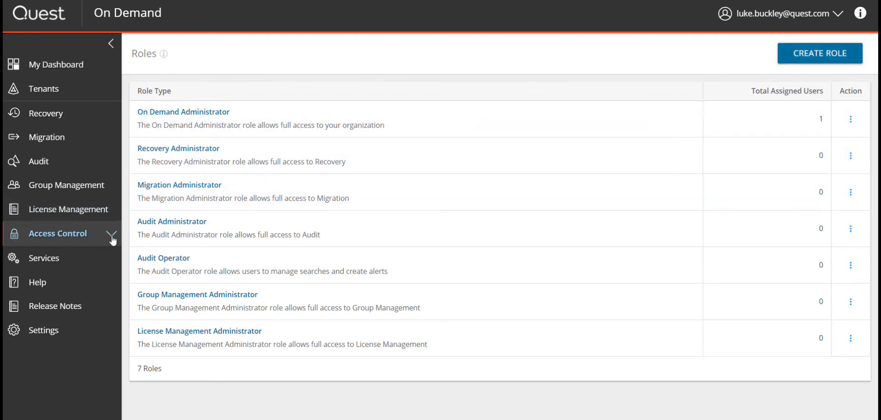
{"action": "left_click", "coordinate": [74, 234]}
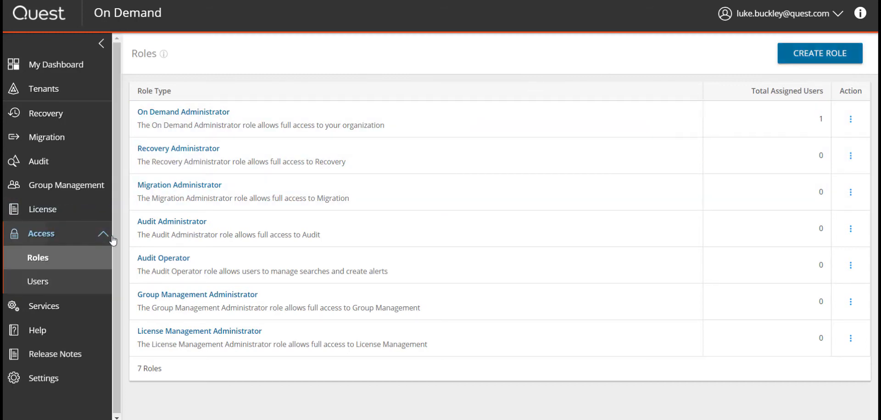
{"action": "left_click", "coordinate": [42, 288]}
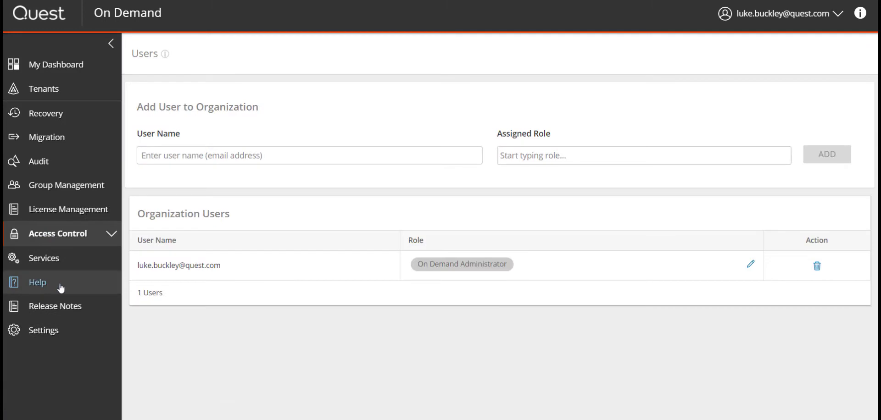
Add the suggested 'ODM admin' e-mail as a user with the On Demand Administrator role
{"action": "left_click", "coordinate": [241, 155]}
{"action": "type", "text": "ODM a"}
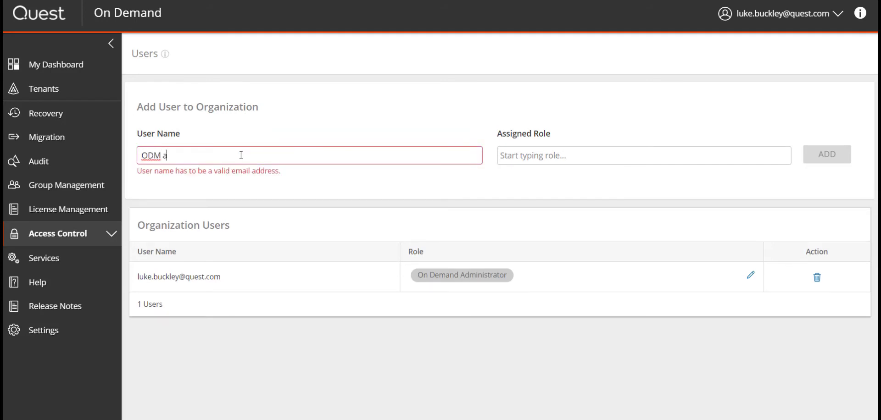
{"action": "type", "text": "dmin"}
{"action": "key", "text": "BackSpace"}
{"action": "key", "text": "BackSpace"}
{"action": "key", "text": "BackSpace"}
{"action": "key", "text": "BackSpace"}
{"action": "key", "text": "BackSpace"}
{"action": "key", "text": "BackSpace"}
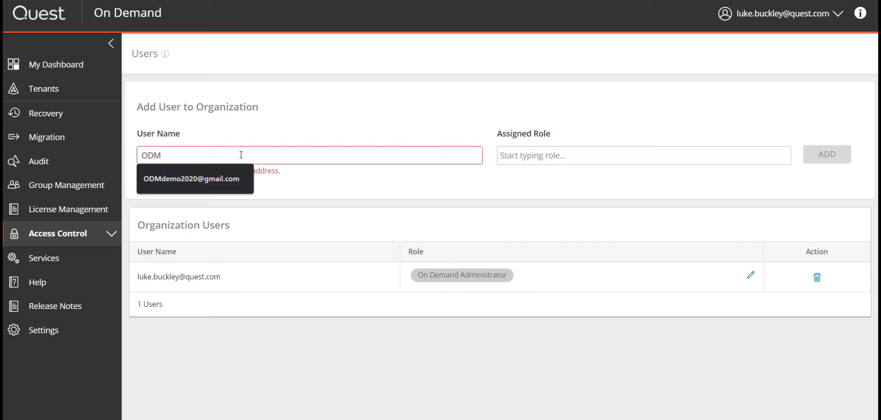
{"action": "left_click", "coordinate": [217, 178]}
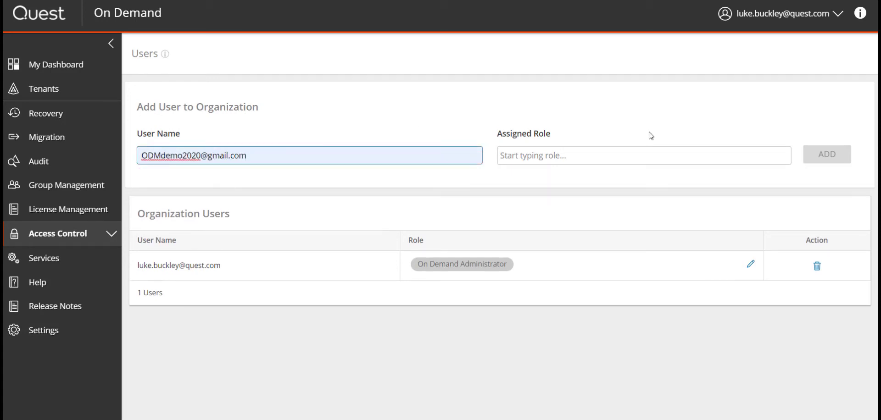
{"action": "left_click", "coordinate": [717, 157]}
{"action": "type", "text": "On de"}
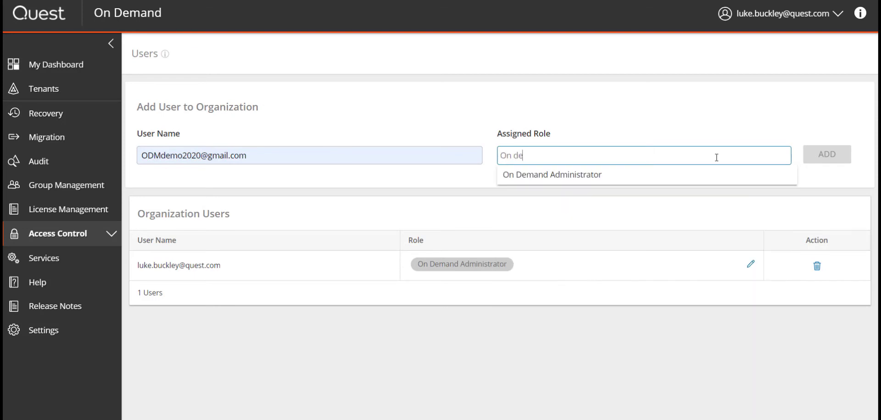
{"action": "left_click", "coordinate": [643, 173]}
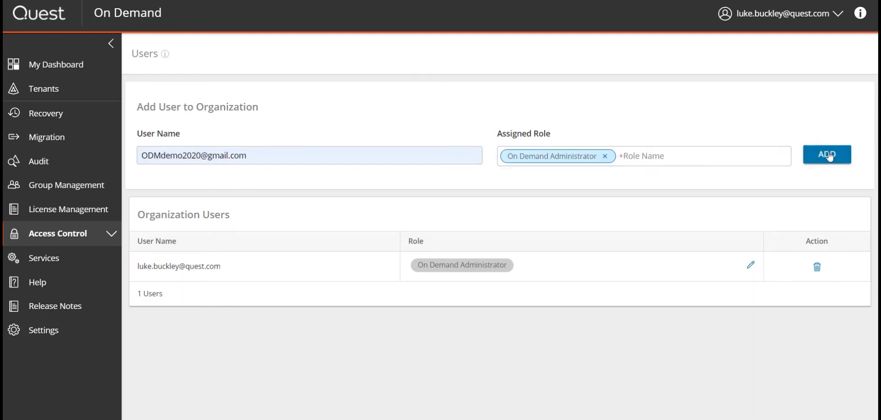
{"action": "left_click", "coordinate": [826, 154]}
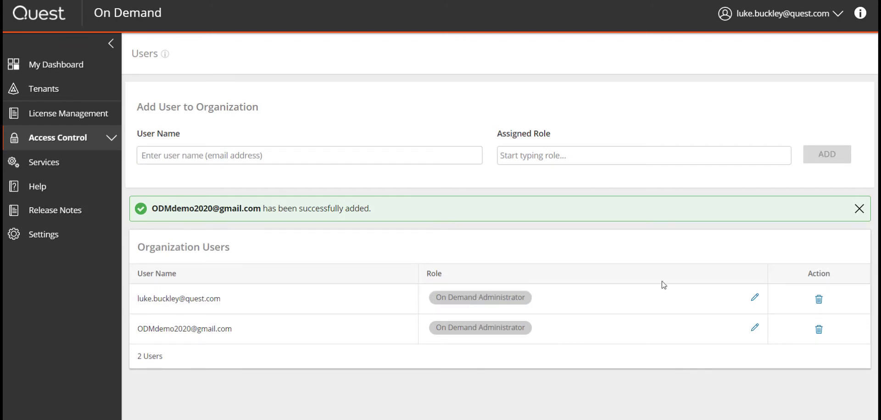
Look over the Services cards, then open the On Demand Global Settings user guide from Help
{"action": "left_click", "coordinate": [43, 164]}
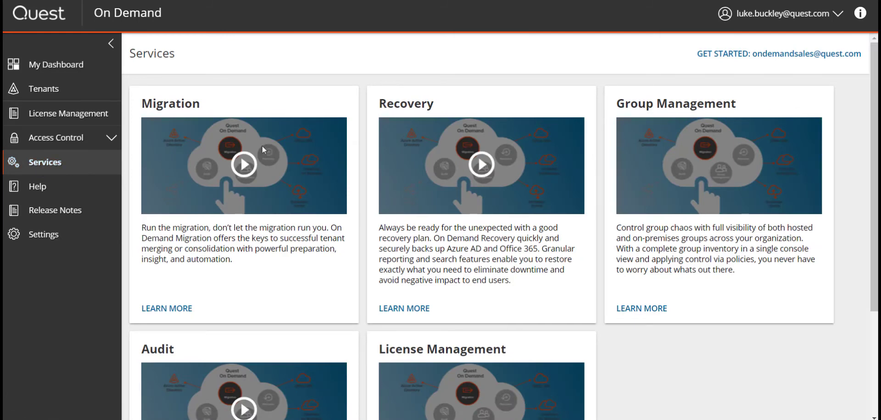
{"action": "scroll", "coordinate": [263, 146], "scroll_direction": "down", "scroll_amount": 3}
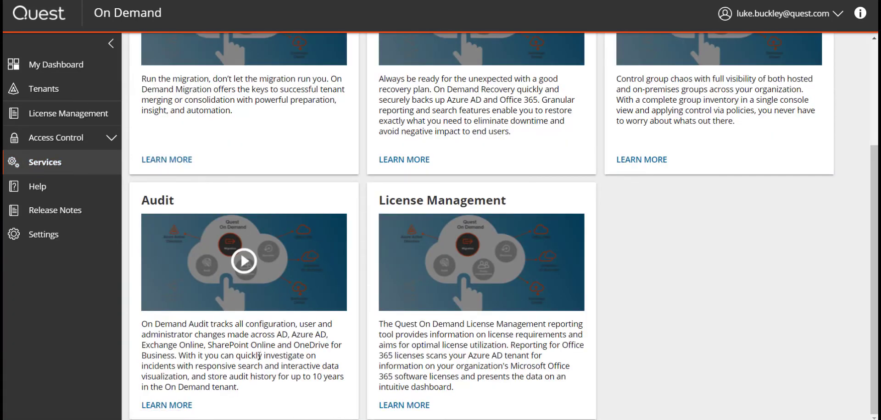
{"action": "left_click", "coordinate": [45, 188]}
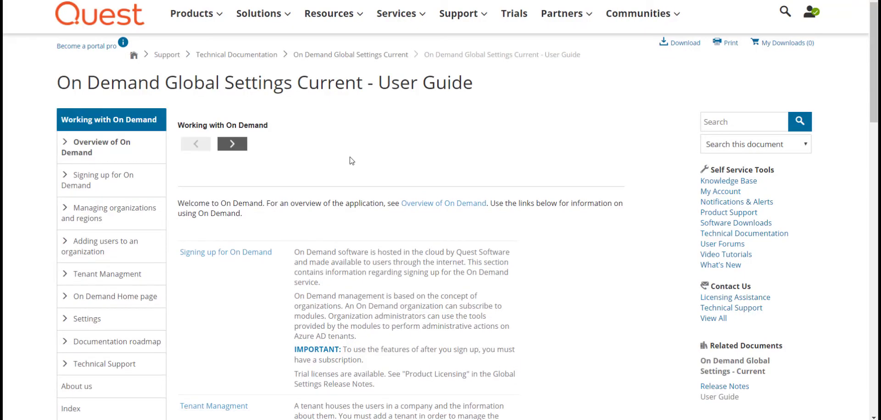
{"action": "scroll", "coordinate": [352, 161], "scroll_direction": "down", "scroll_amount": 1}
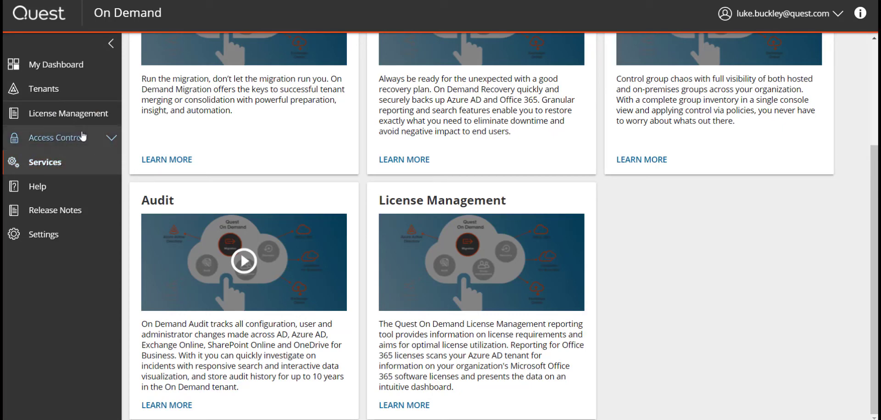
{"action": "left_click", "coordinate": [111, 48]}
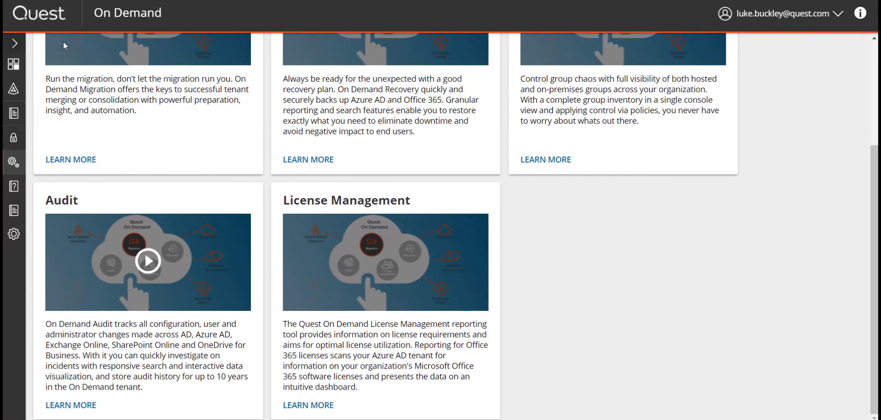
{"action": "left_click", "coordinate": [16, 43]}
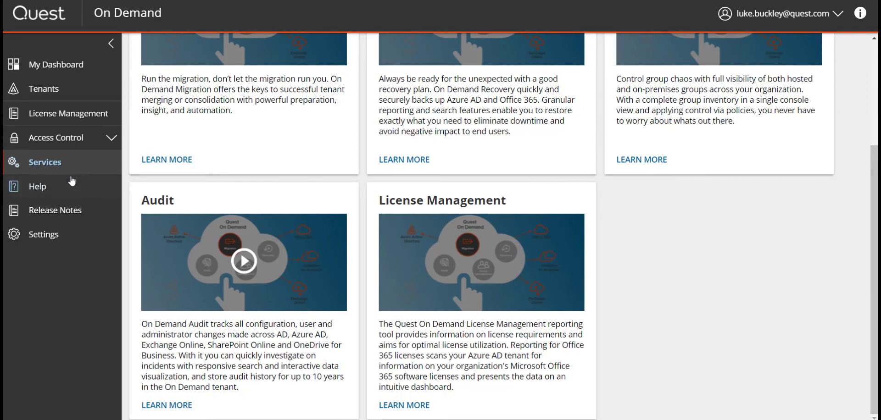
{"action": "left_click", "coordinate": [78, 213]}
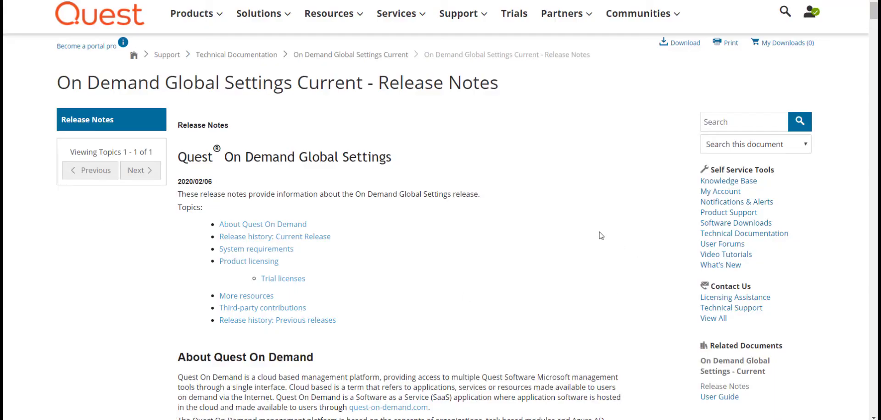
{"action": "scroll", "coordinate": [603, 233], "scroll_direction": "down", "scroll_amount": 5}
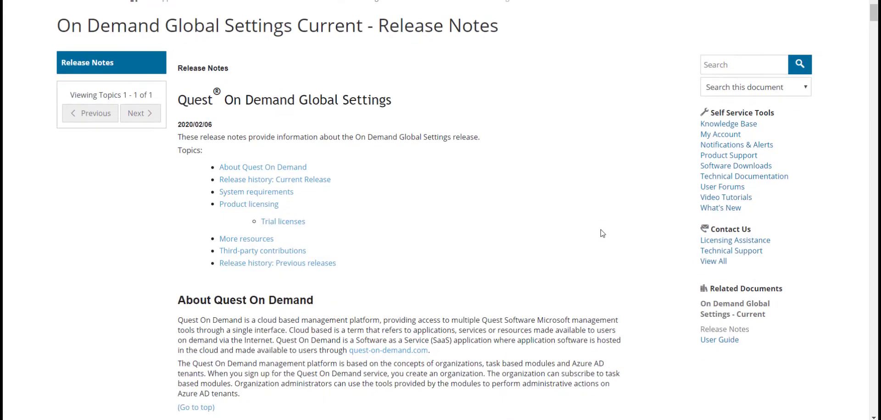
{"action": "scroll", "coordinate": [603, 234], "scroll_direction": "up", "scroll_amount": 5}
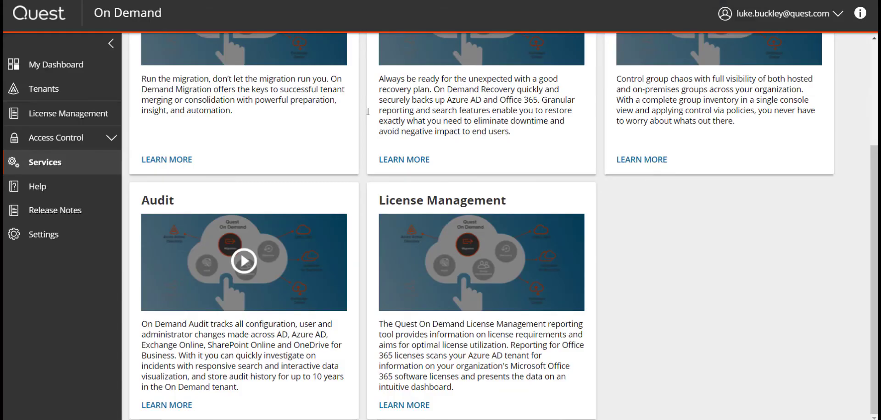
Download the core activity trail for 04/20/2020–04/27/2020 as a zip file
{"action": "left_click", "coordinate": [54, 237]}
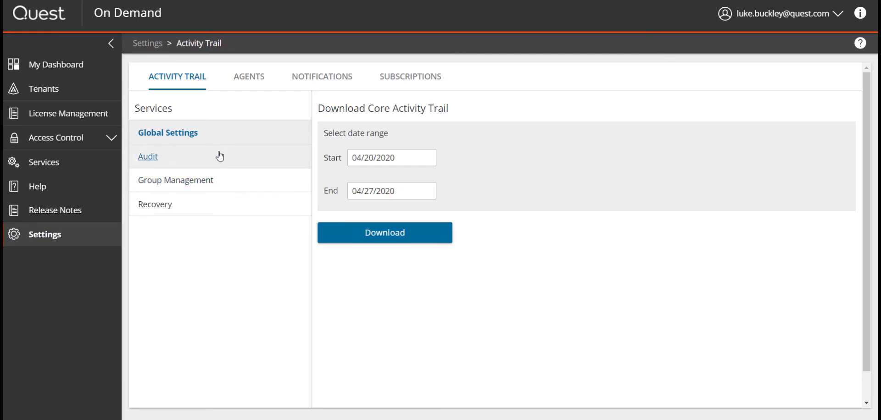
{"action": "left_click", "coordinate": [396, 235]}
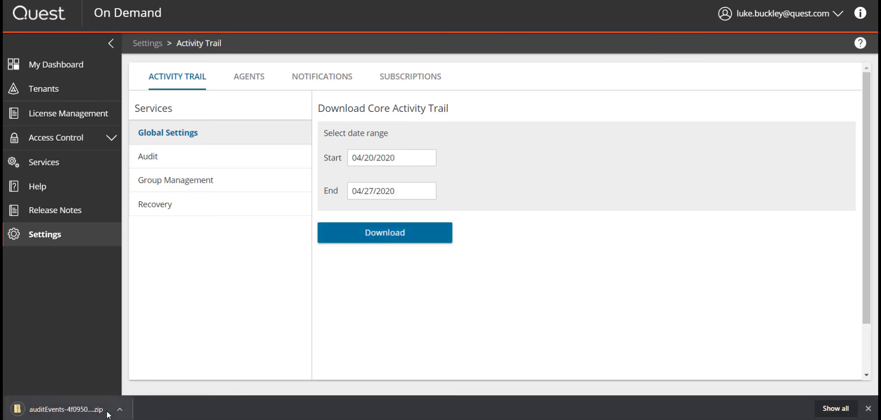
{"action": "left_click", "coordinate": [868, 408]}
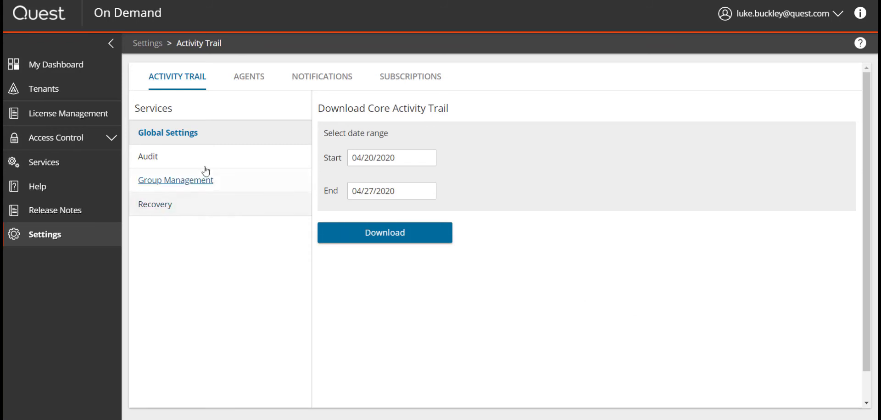
Review the Audit, Group Management and Recovery activity trail options, then view Agents settings
{"action": "left_click", "coordinate": [154, 161]}
{"action": "left_click", "coordinate": [183, 185]}
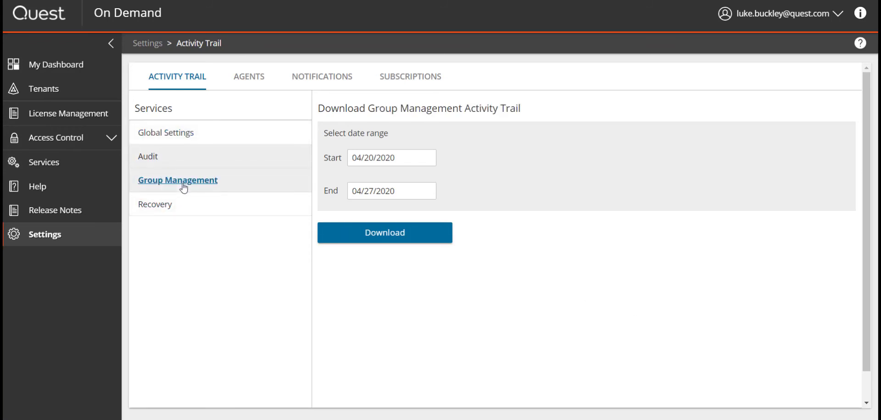
{"action": "left_click", "coordinate": [167, 205]}
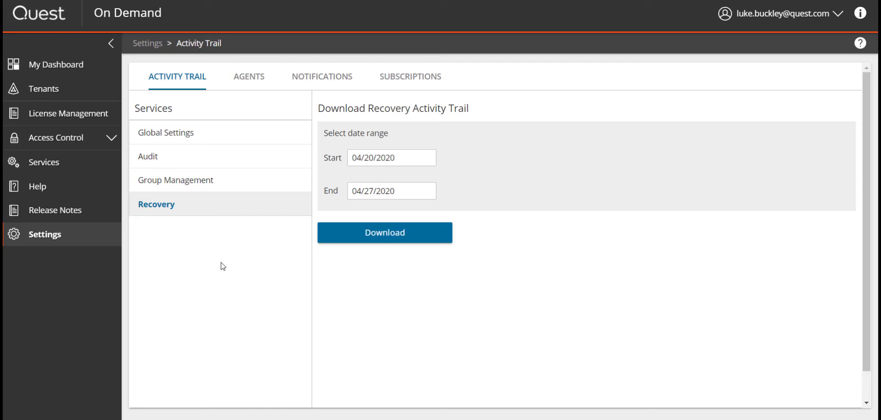
{"action": "left_click", "coordinate": [249, 81]}
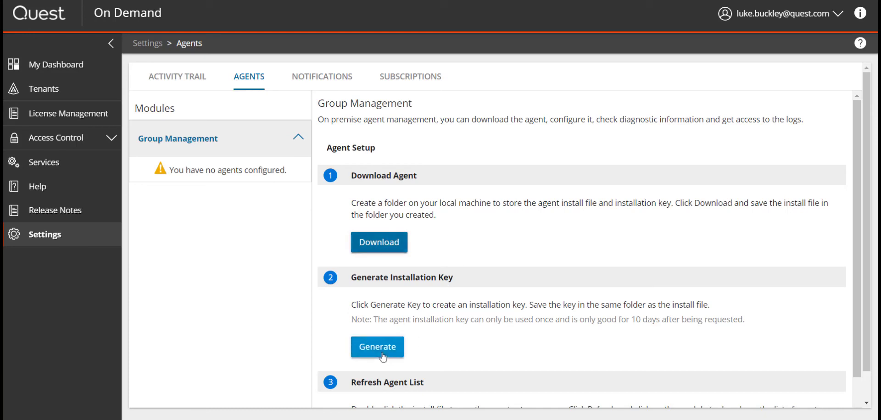
Scroll through the Group Management agent setup steps, then switch to the Notifications settings
{"action": "scroll", "coordinate": [517, 338], "scroll_direction": "down", "scroll_amount": 2}
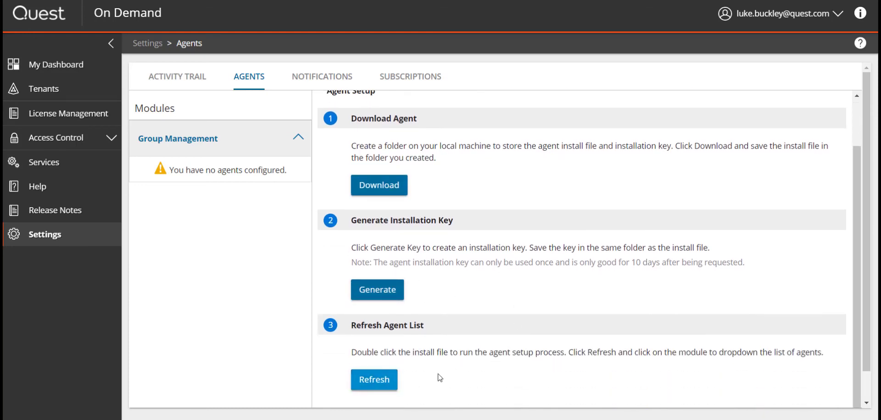
{"action": "scroll", "coordinate": [488, 341], "scroll_direction": "up", "scroll_amount": 2}
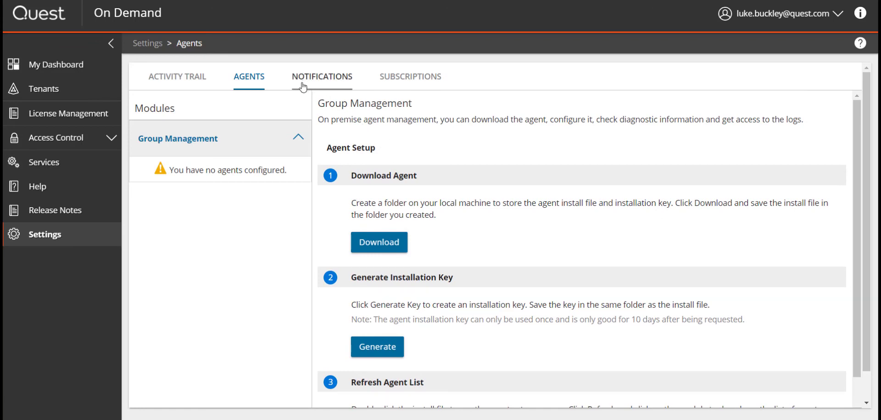
{"action": "left_click", "coordinate": [323, 82]}
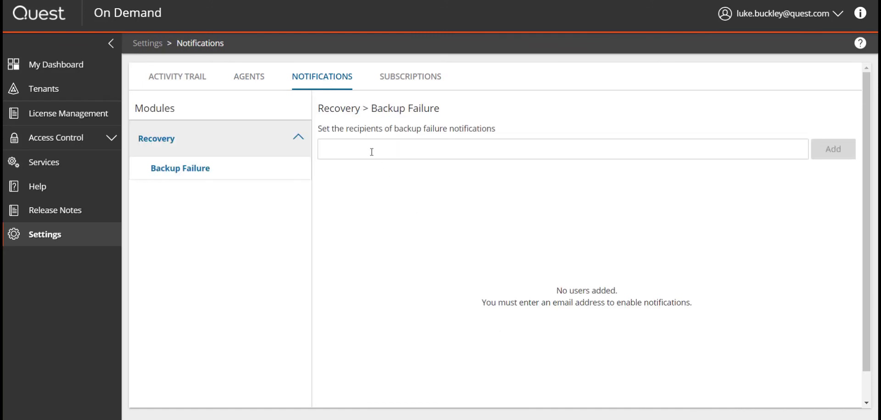
Add a recipient e-mail address for Recovery backup failure notifications and save it
{"action": "left_click", "coordinate": [372, 152]}
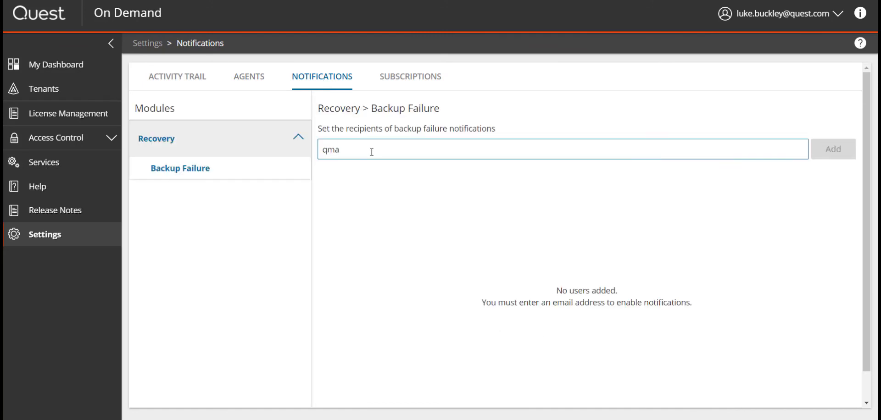
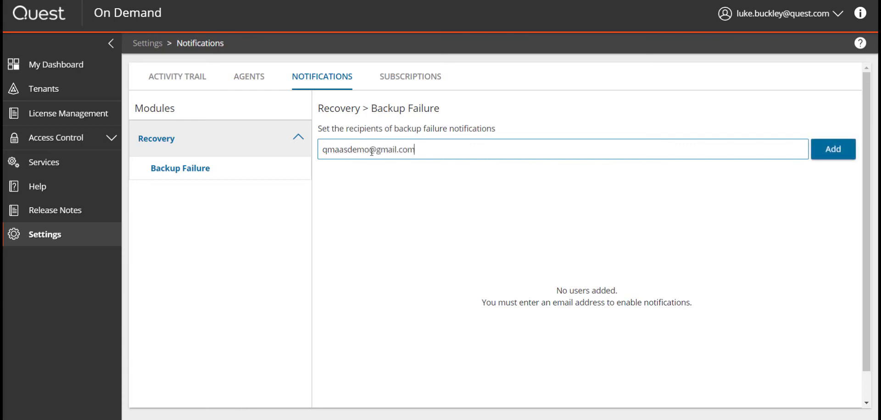
{"action": "key", "text": "Return"}
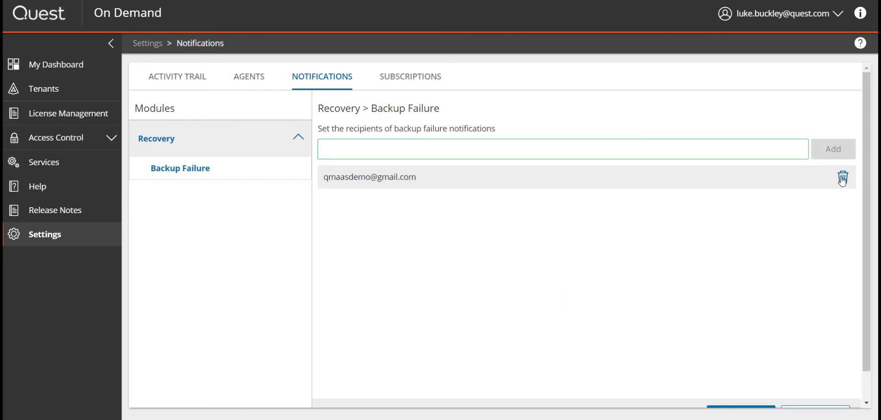
{"action": "left_click", "coordinate": [298, 138]}
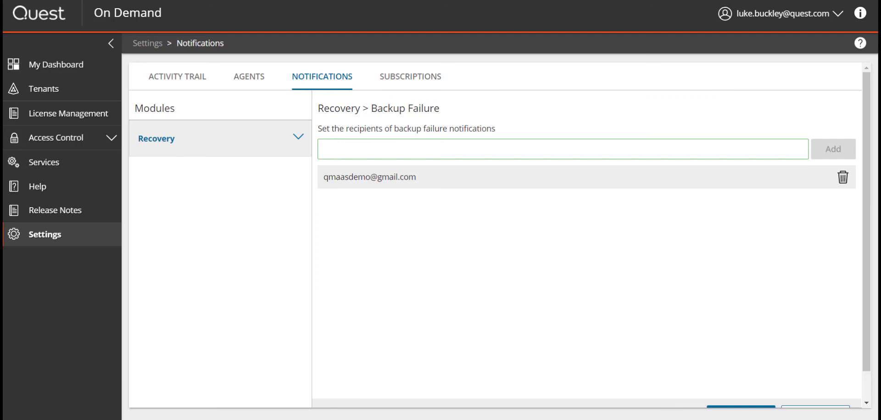
{"action": "scroll", "coordinate": [661, 241], "scroll_direction": "down", "scroll_amount": 1}
{"action": "left_click", "coordinate": [756, 386]}
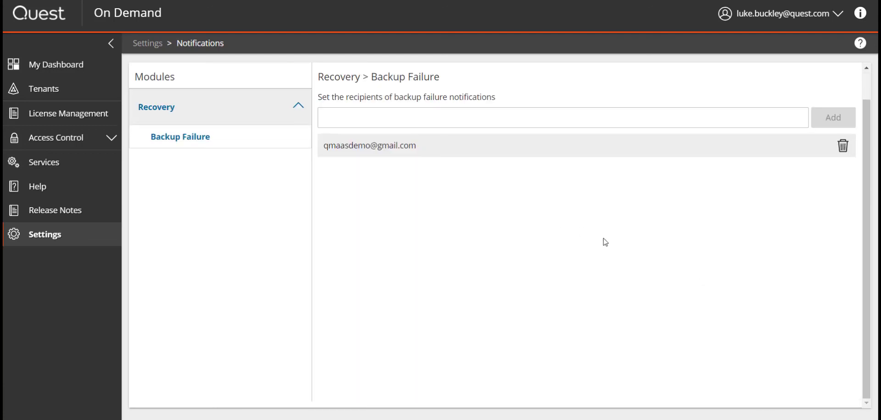
{"action": "scroll", "coordinate": [605, 242], "scroll_direction": "up", "scroll_amount": 1}
{"action": "left_click", "coordinate": [397, 77]}
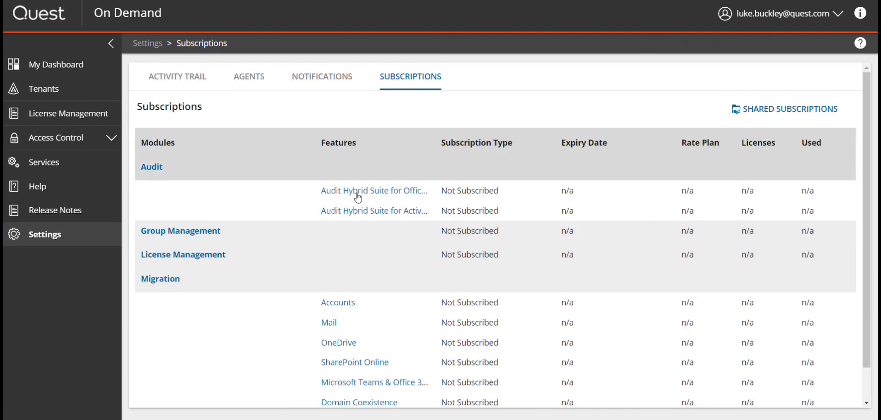
Scroll through the Not Subscribed modules table, then return to My Dashboard
{"action": "scroll", "coordinate": [588, 219], "scroll_direction": "down", "scroll_amount": 1}
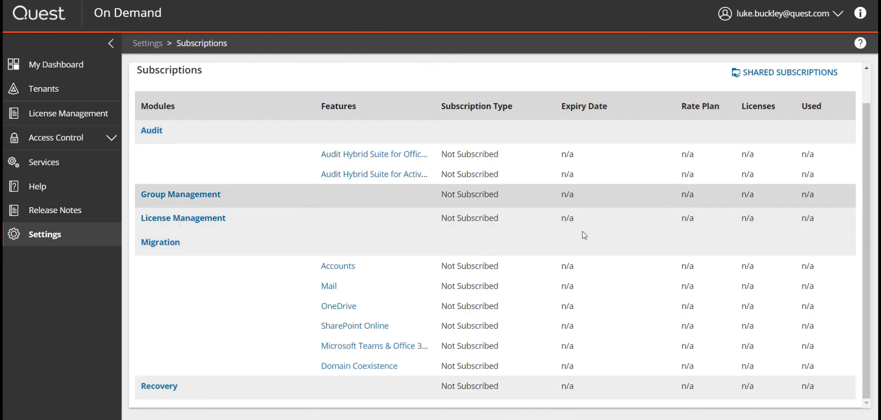
{"action": "scroll", "coordinate": [584, 235], "scroll_direction": "up", "scroll_amount": 1}
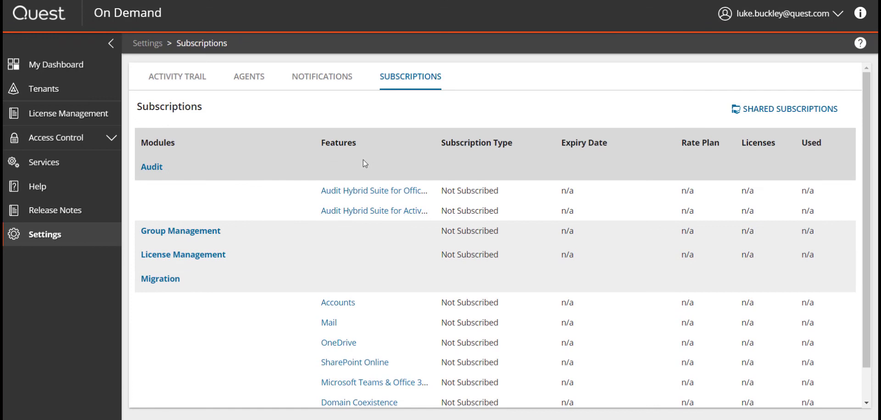
{"action": "left_click", "coordinate": [71, 64]}
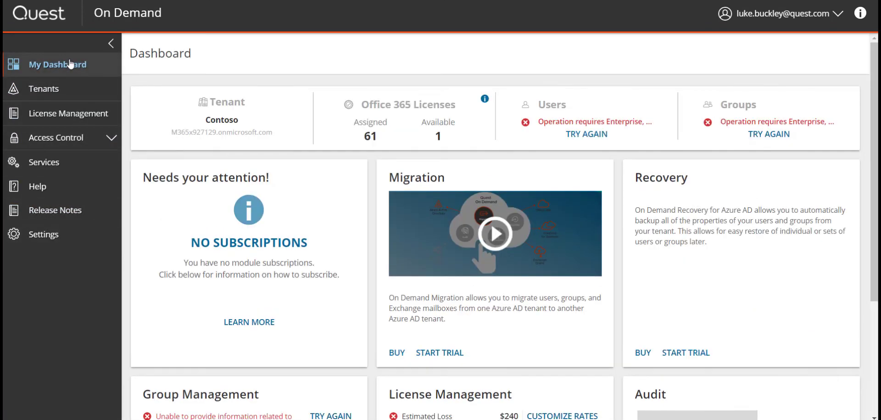